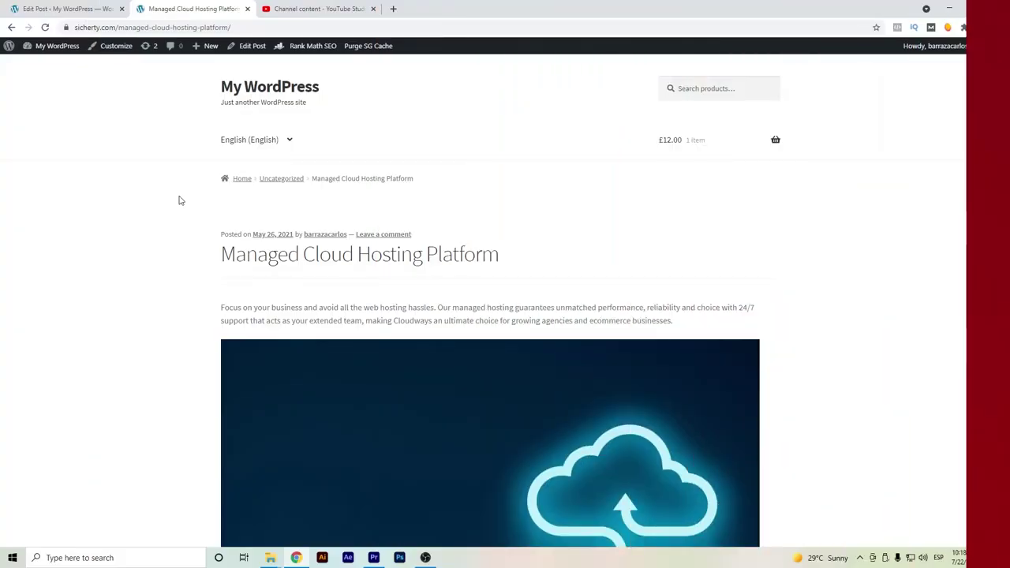
- Scroll through the live Managed Cloud Hosting Platform post to check its cloud image and YouTube embed
scroll(179, 200, down, 4)
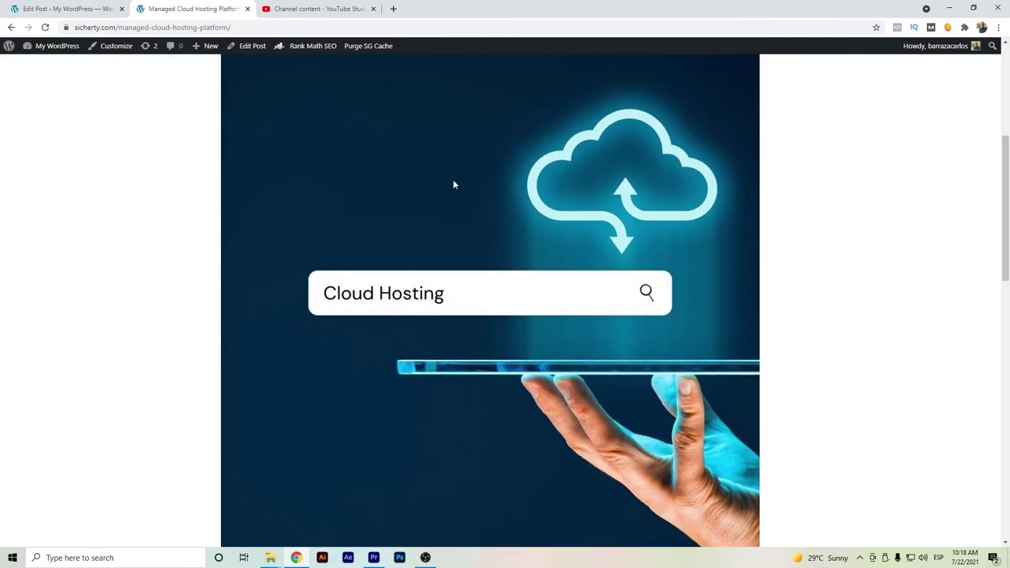
scroll(497, 237, up, 3)
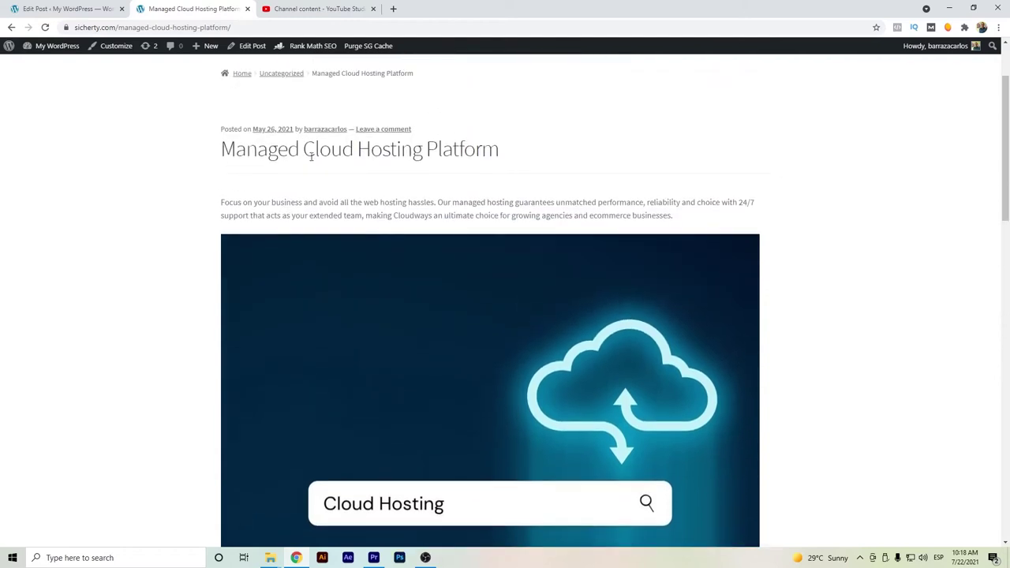
scroll(496, 294, down, 3)
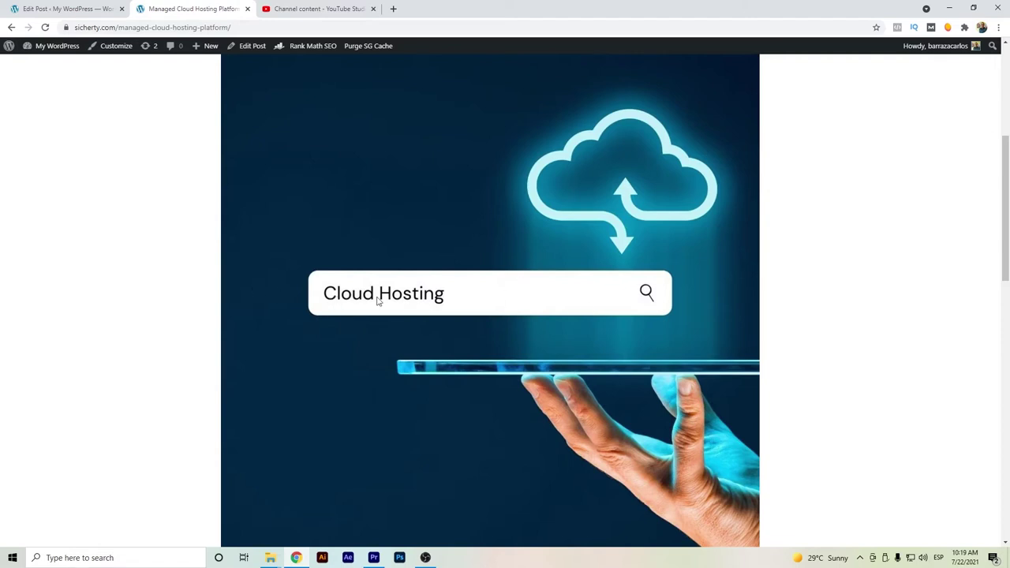
scroll(485, 288, down, 2)
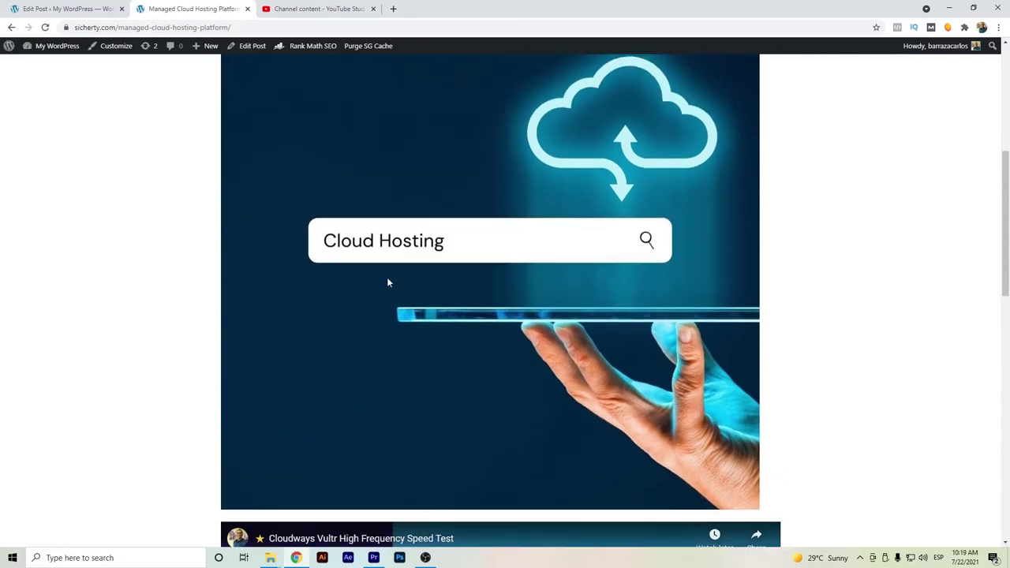
scroll(388, 282, down, 3)
scroll(387, 282, down, 2)
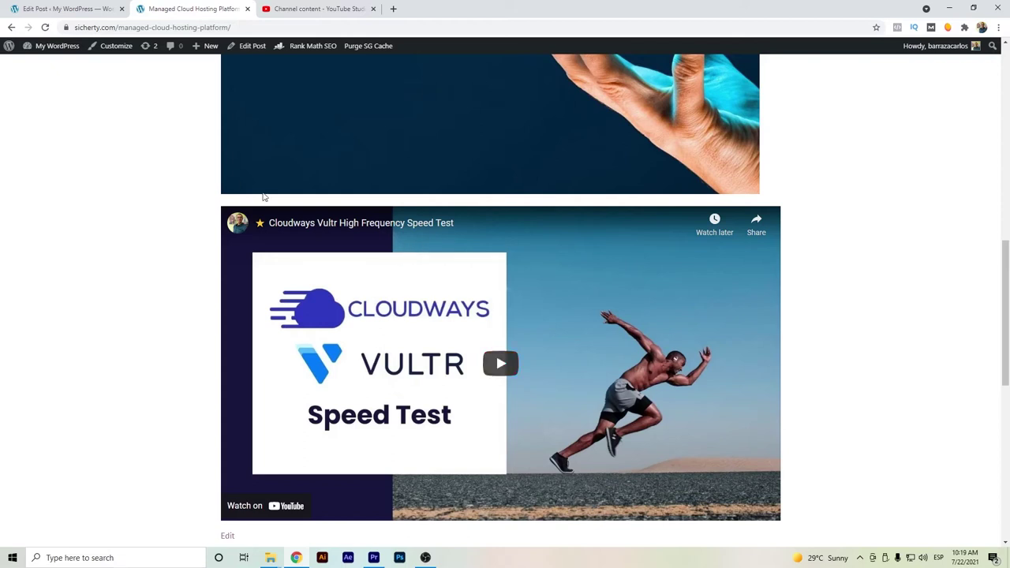
- Leave the post editor for the admin and go to WPML's Media Translation page
click(91, 8)
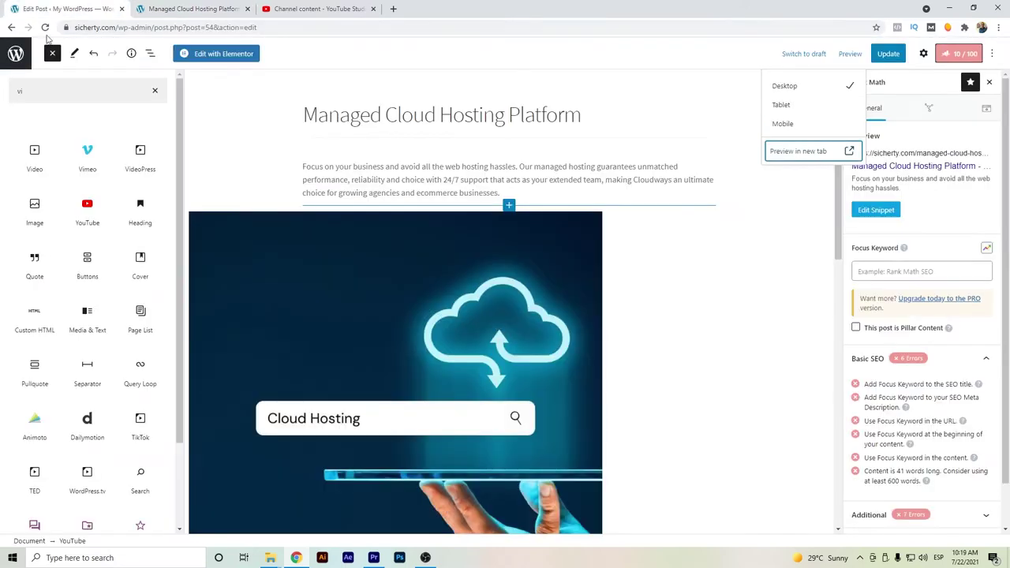
click(18, 53)
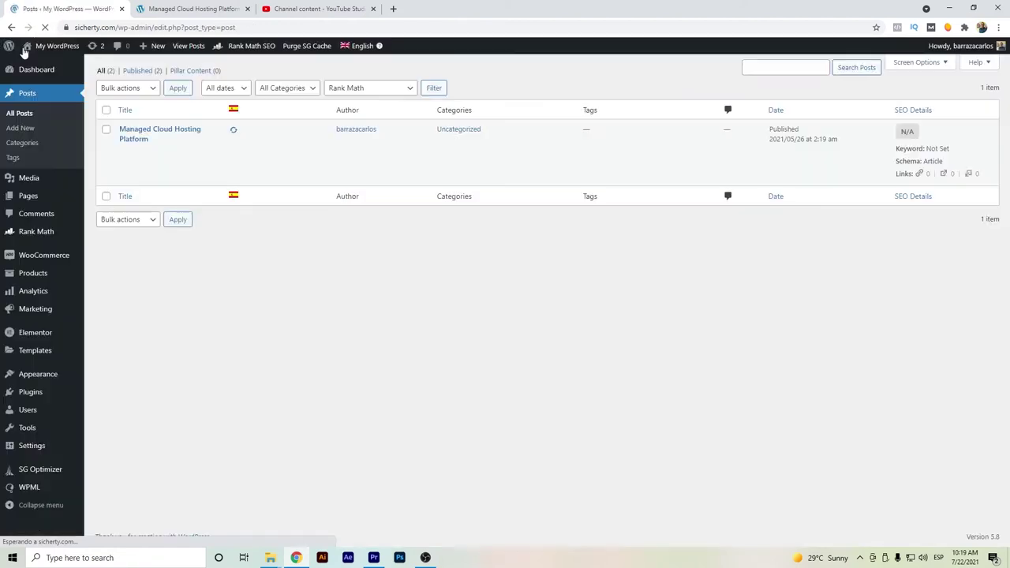
mouse_move(36, 486)
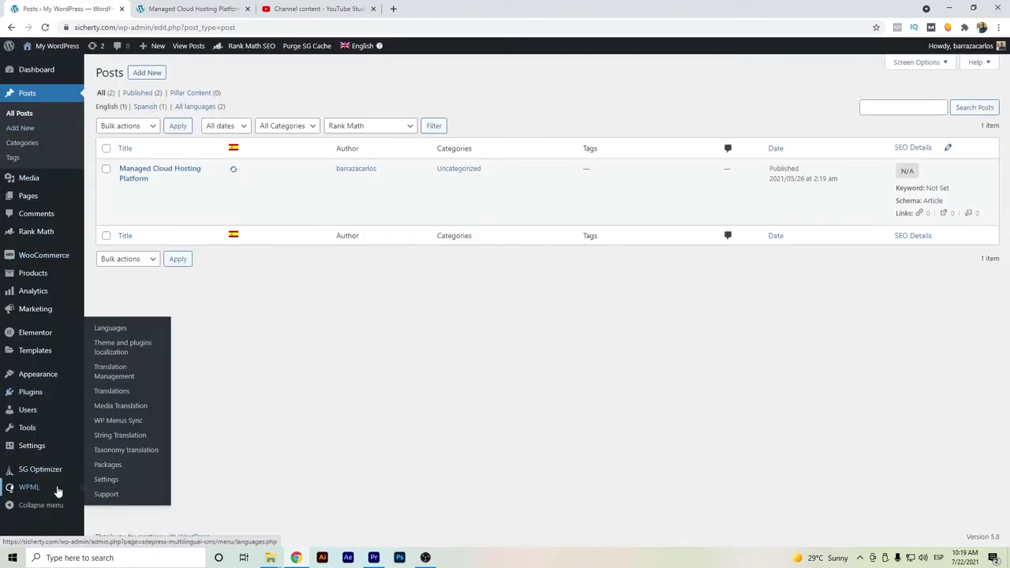
click(111, 412)
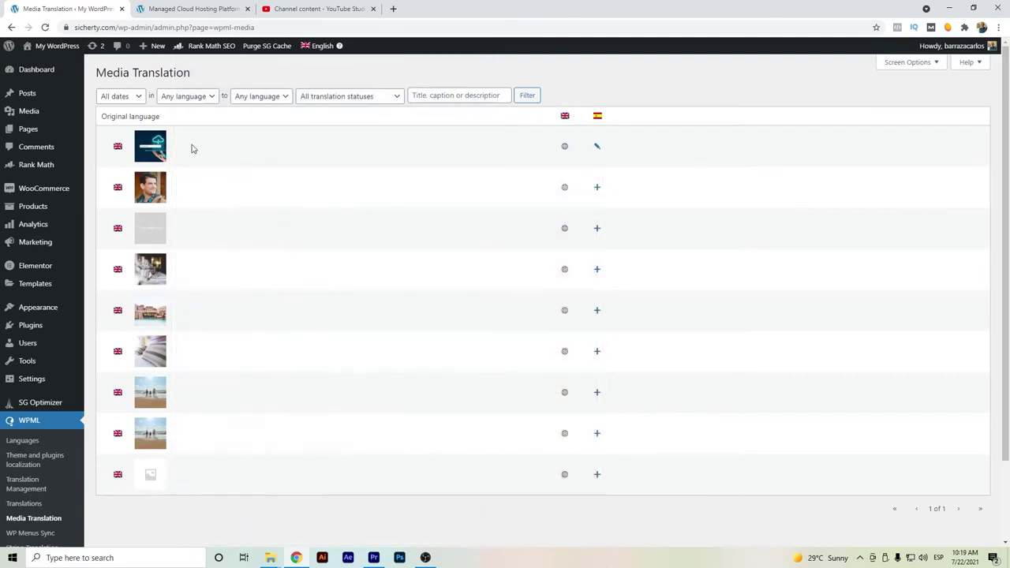
mouse_move(157, 151)
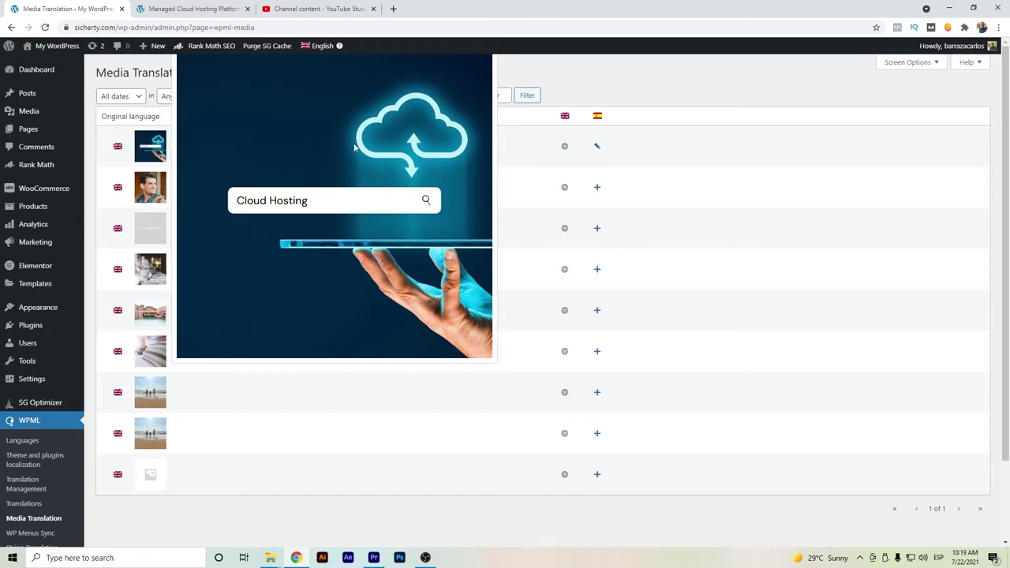
- Upload Hosting en la nube.jpg as the cloud image's Spanish version, named 'Hosting en la nube', and save
click(598, 146)
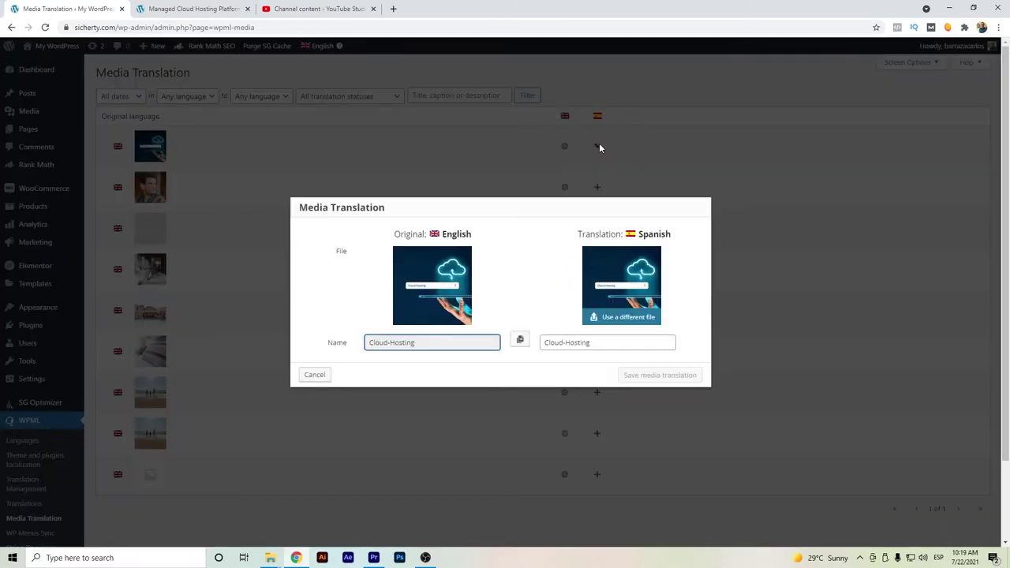
click(612, 317)
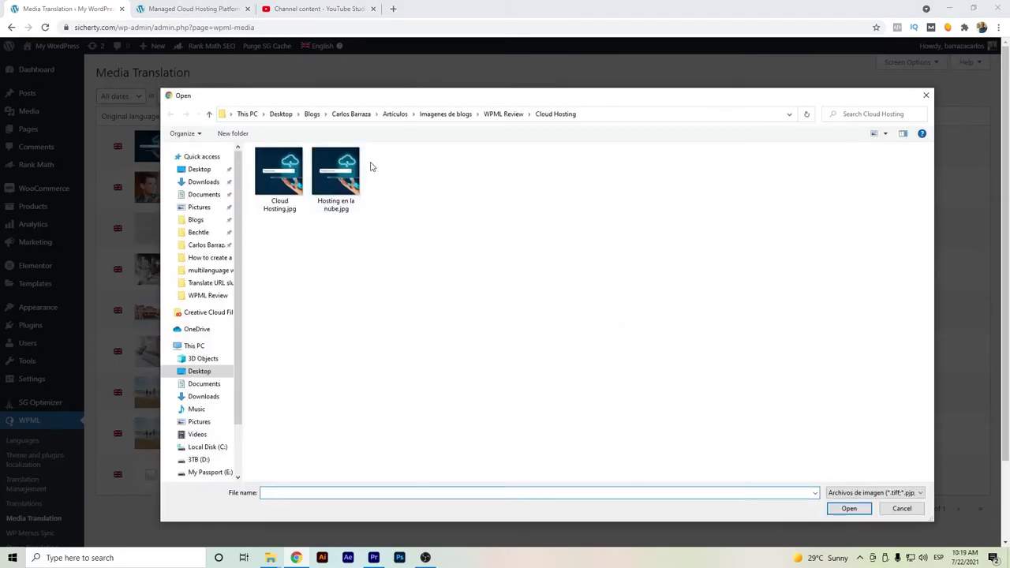
click(351, 180)
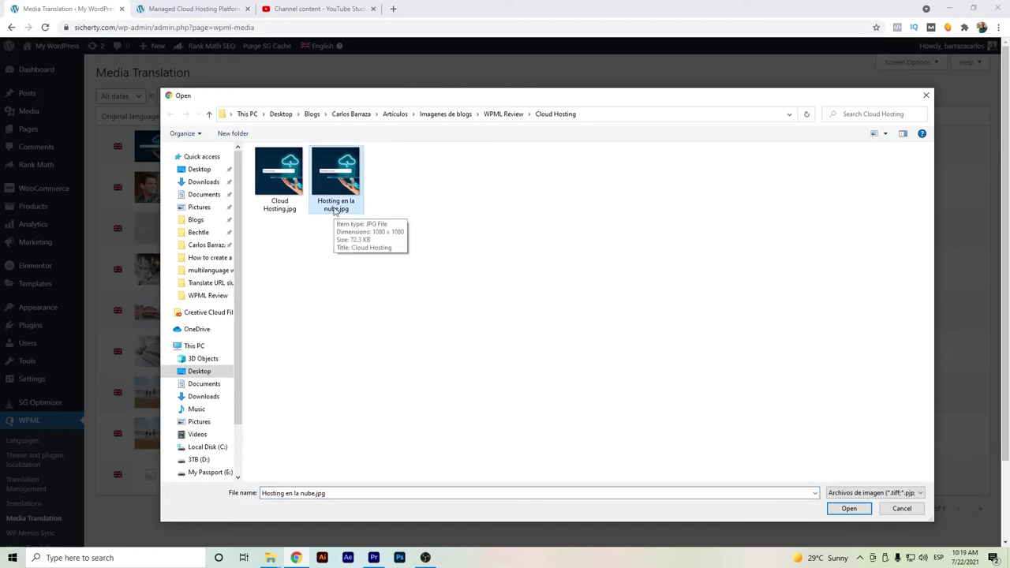
double_click(338, 180)
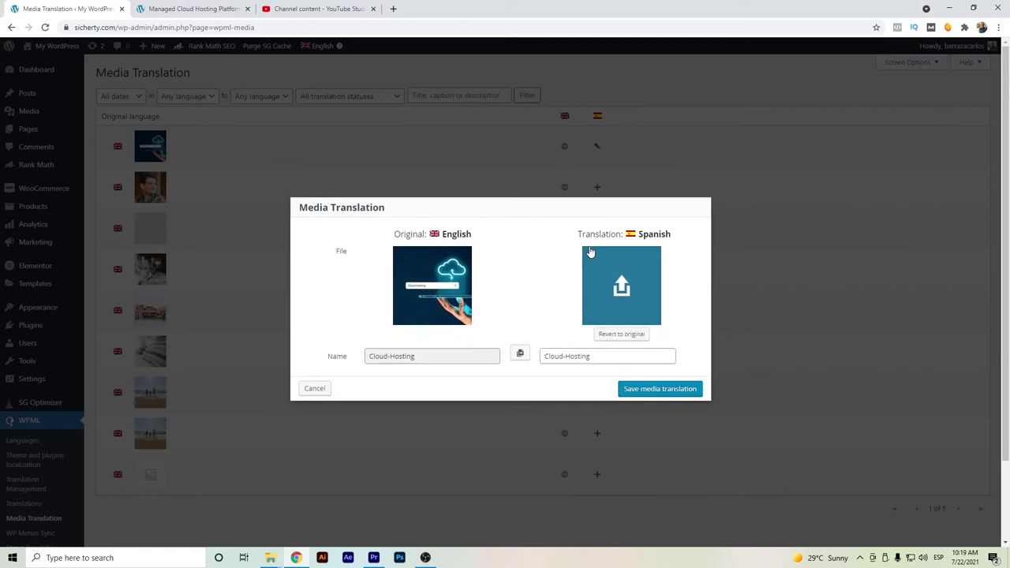
drag(602, 358, 497, 356)
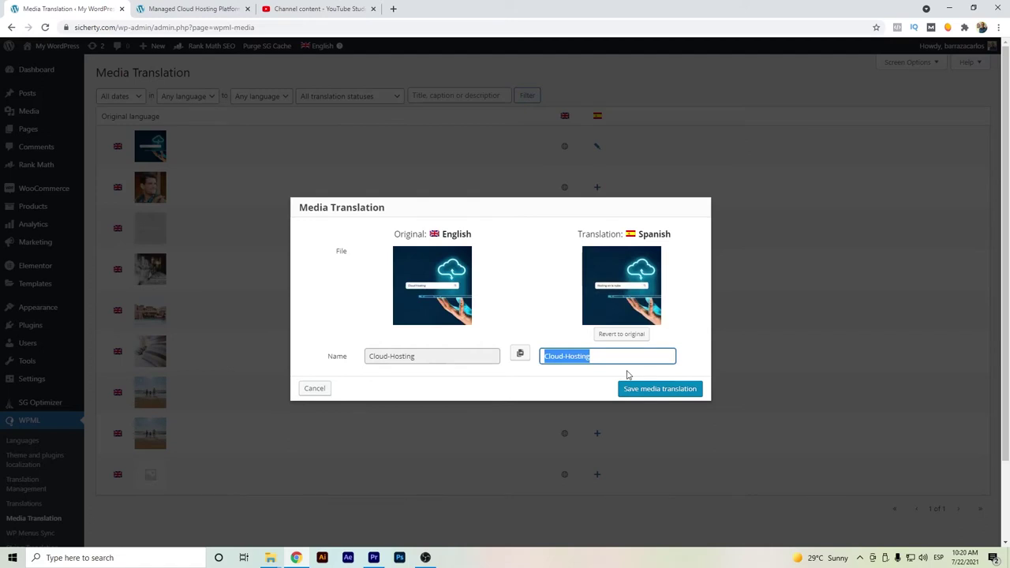
text(Hosting en)
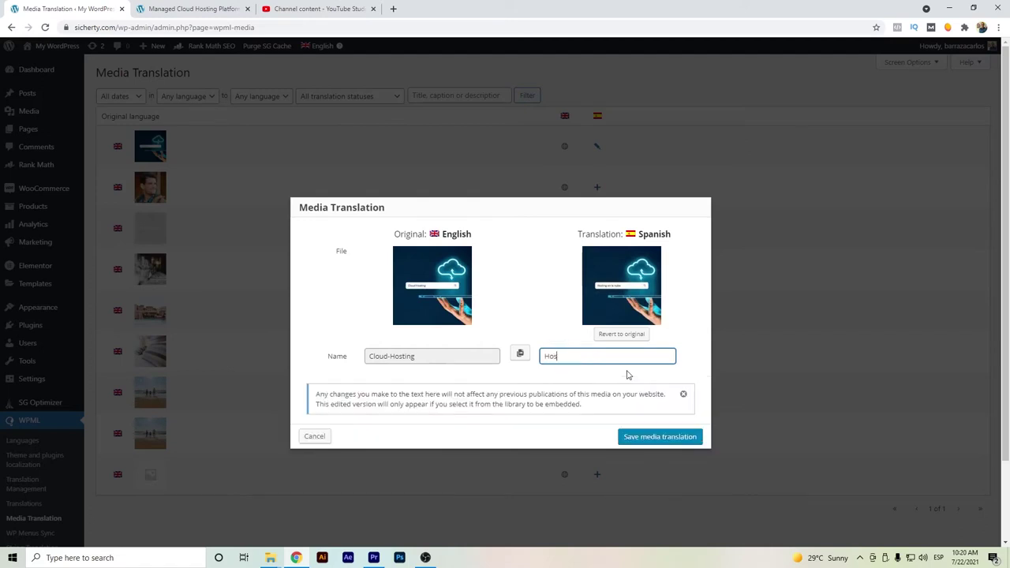
text( la nube)
click(653, 442)
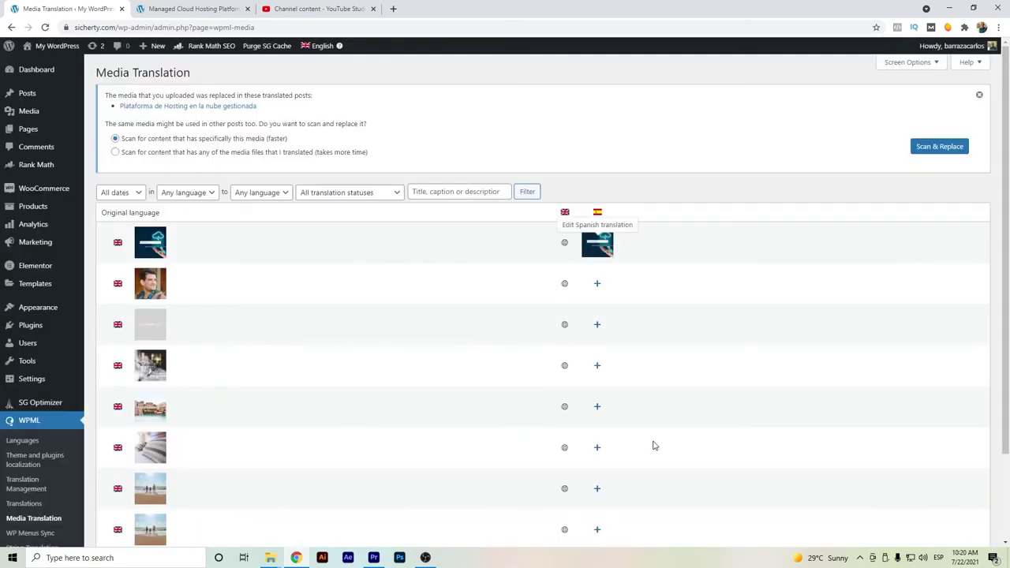
- Go to WPML String Translation to find the gutenberg-54 YouTube embed string
click(929, 148)
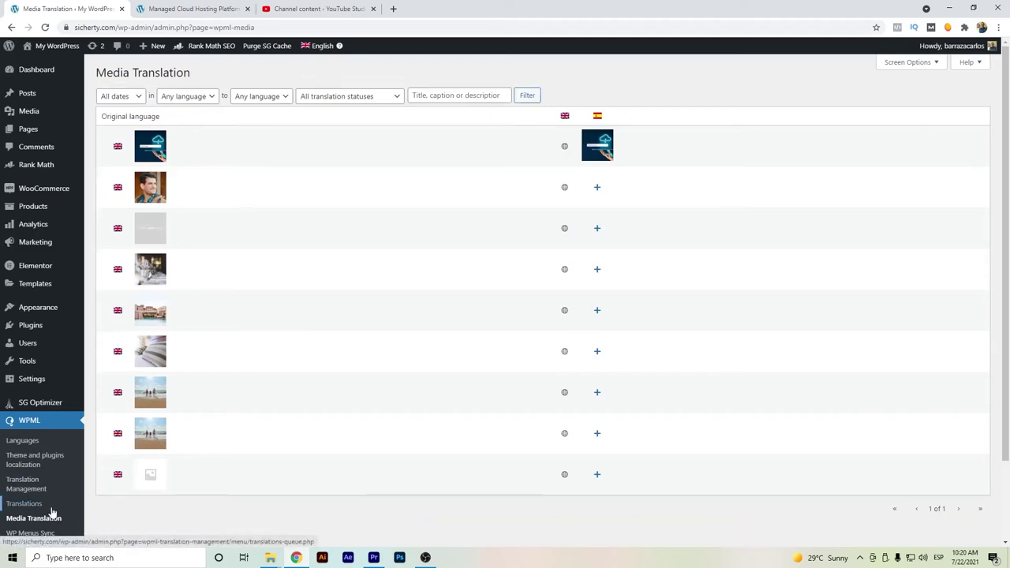
scroll(57, 497, down, 1)
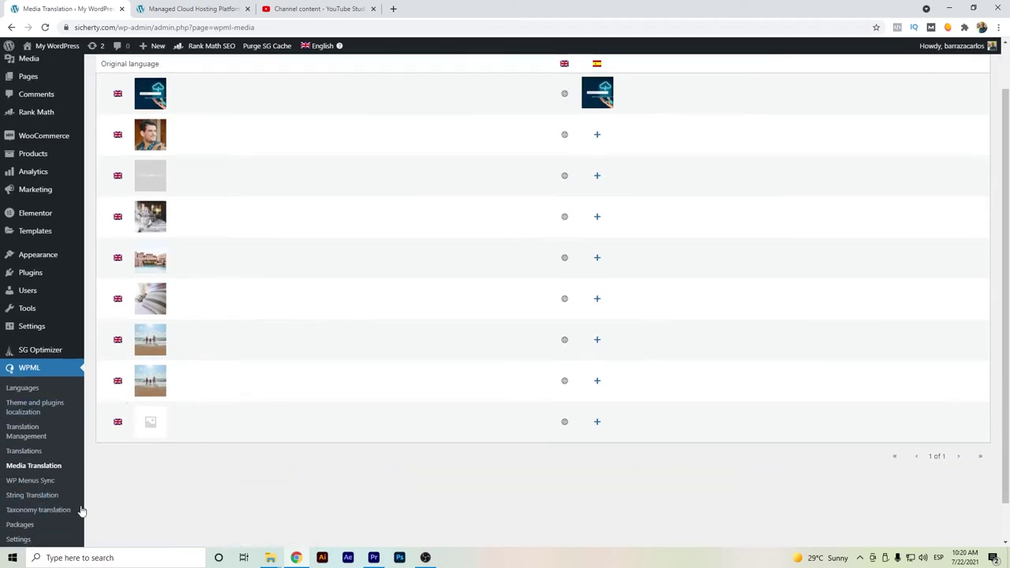
click(55, 497)
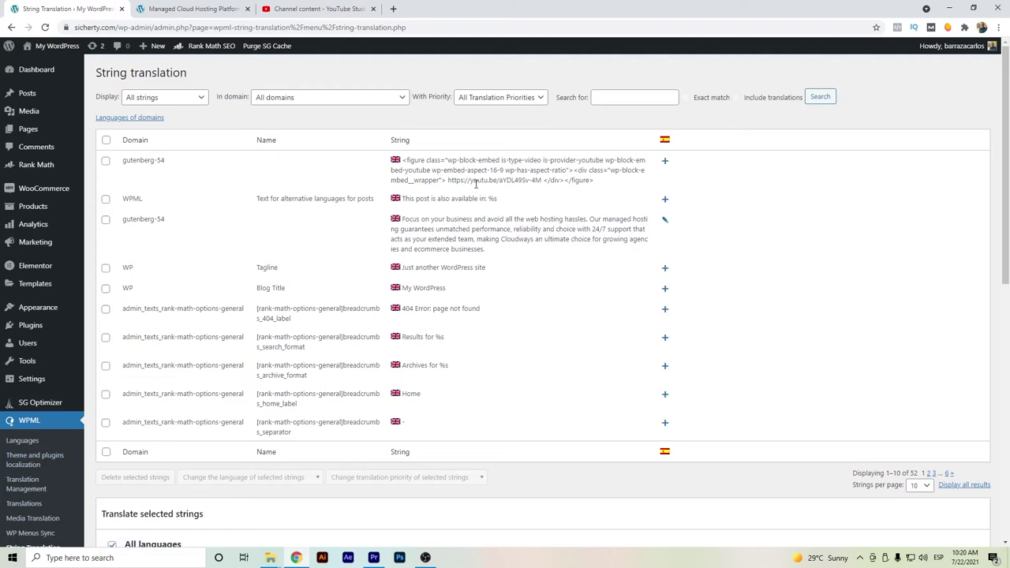
- Start the embed string's Spanish translation from the original markup and select its video URL
click(665, 160)
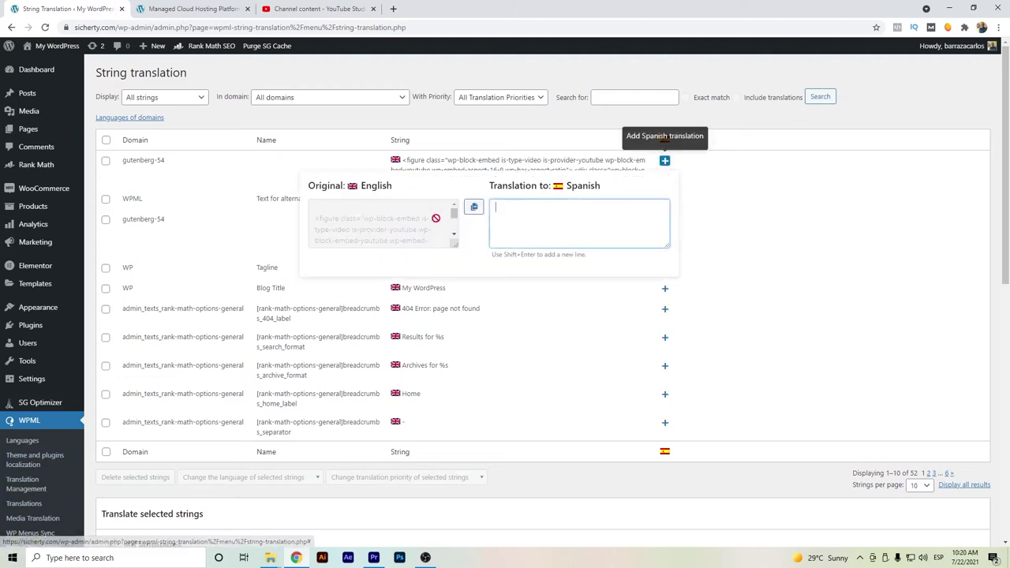
click(474, 207)
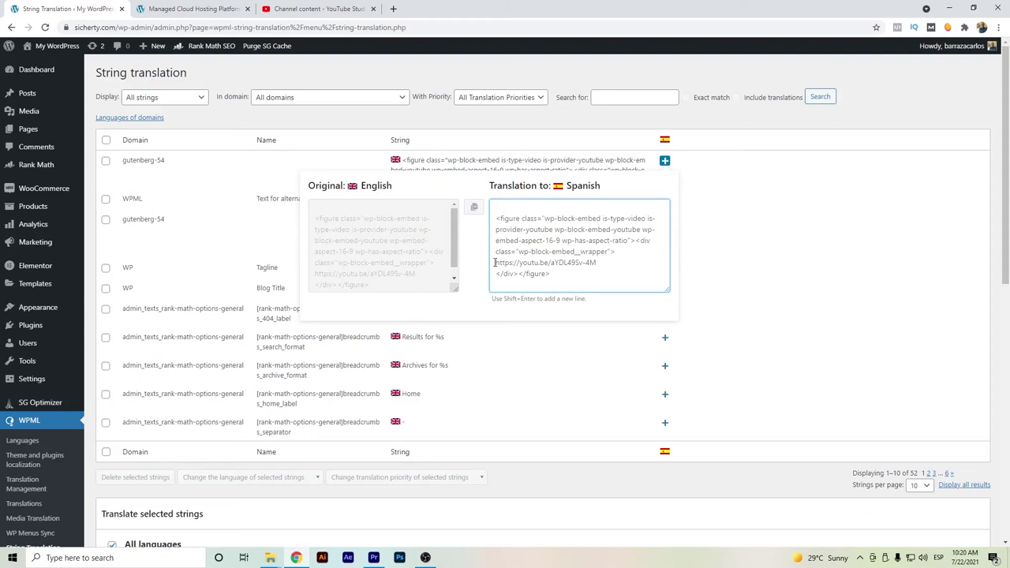
drag(495, 264, 599, 262)
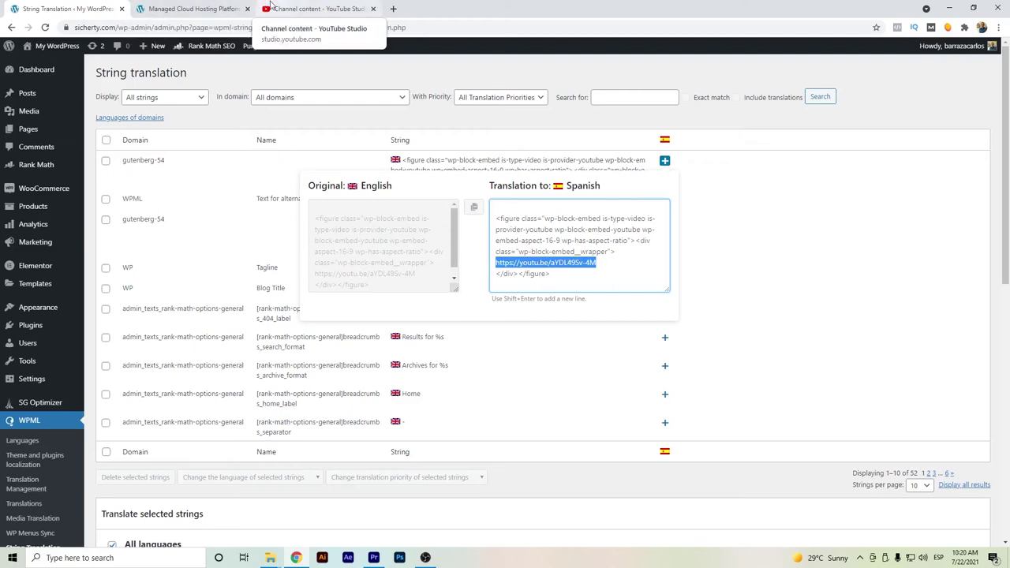
- Copy the shareable link of the Spanish 'Prueba de Velocidad' video in YouTube Studio
click(270, 7)
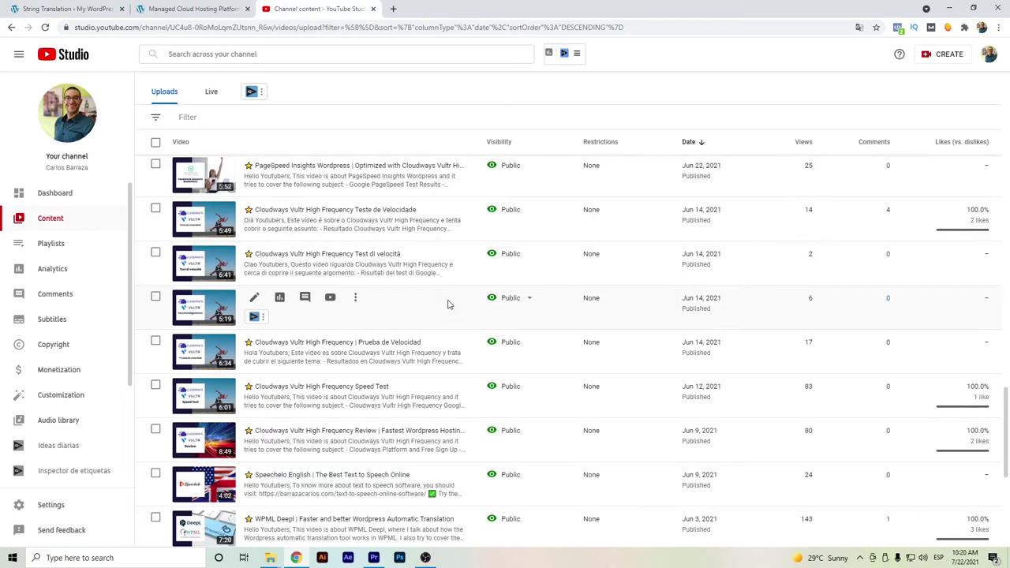
click(355, 342)
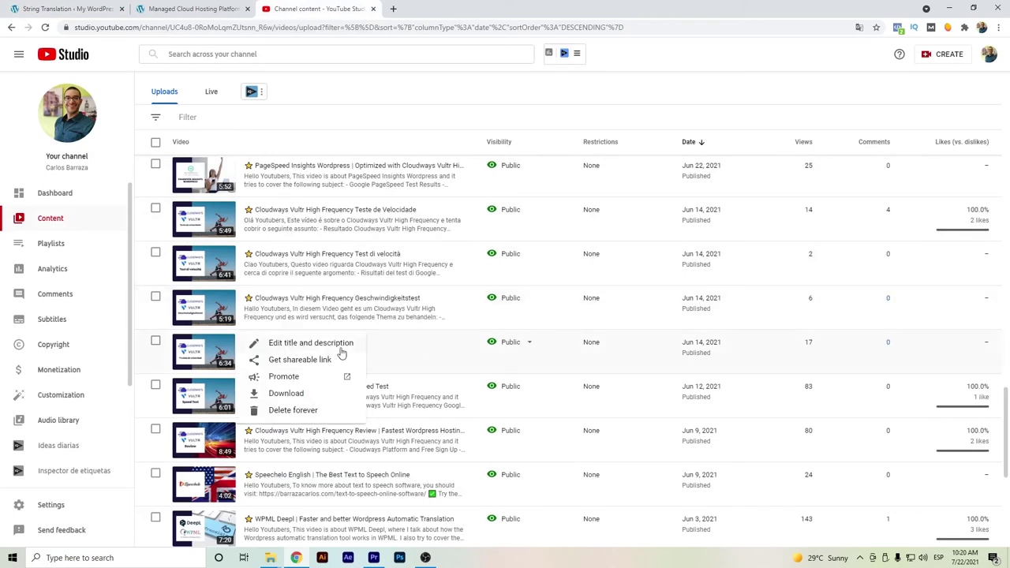
click(326, 359)
click(79, 7)
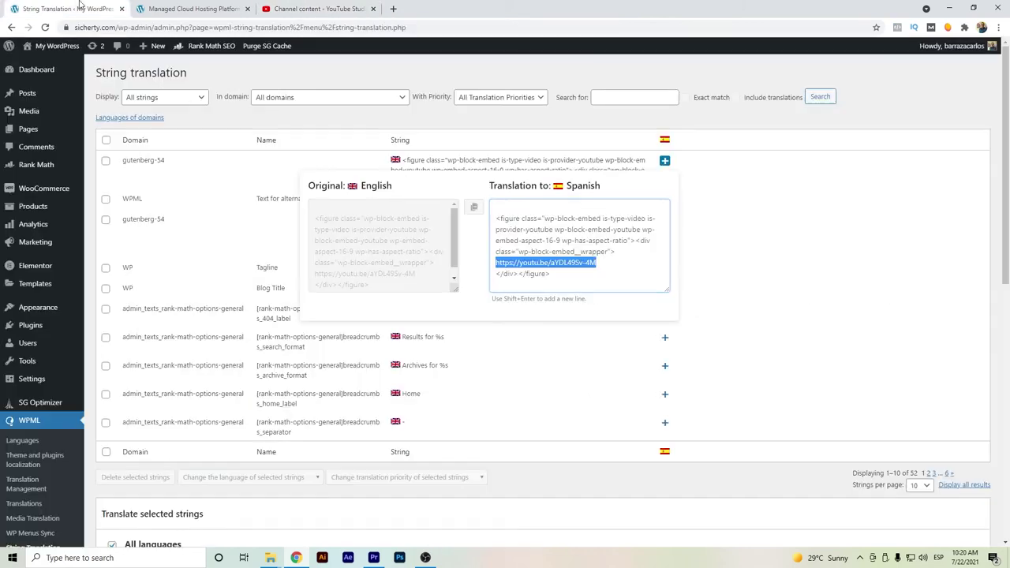
- Paste the Spanish video's link over the URL and save the embed translation
key(ctrl+v)
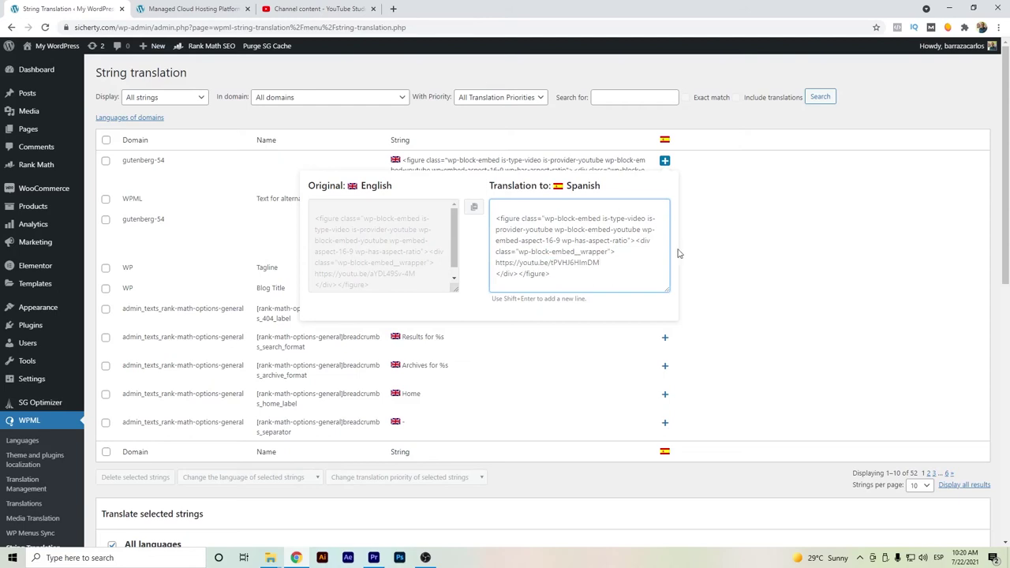
key(Return)
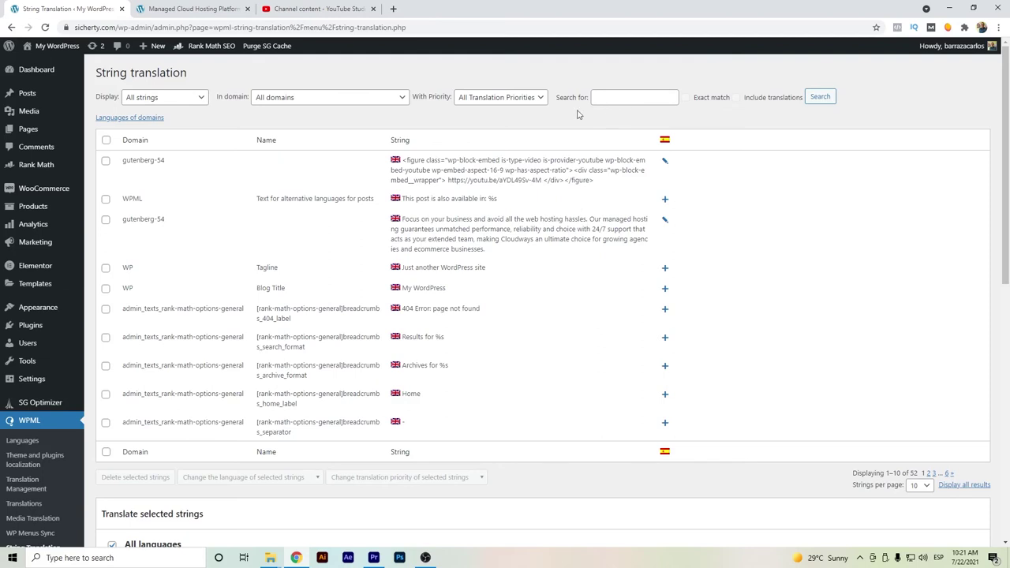
- Switch the post to Español and check the 'Hosting en la nube' image and Prueba de Velocidad video
click(164, 8)
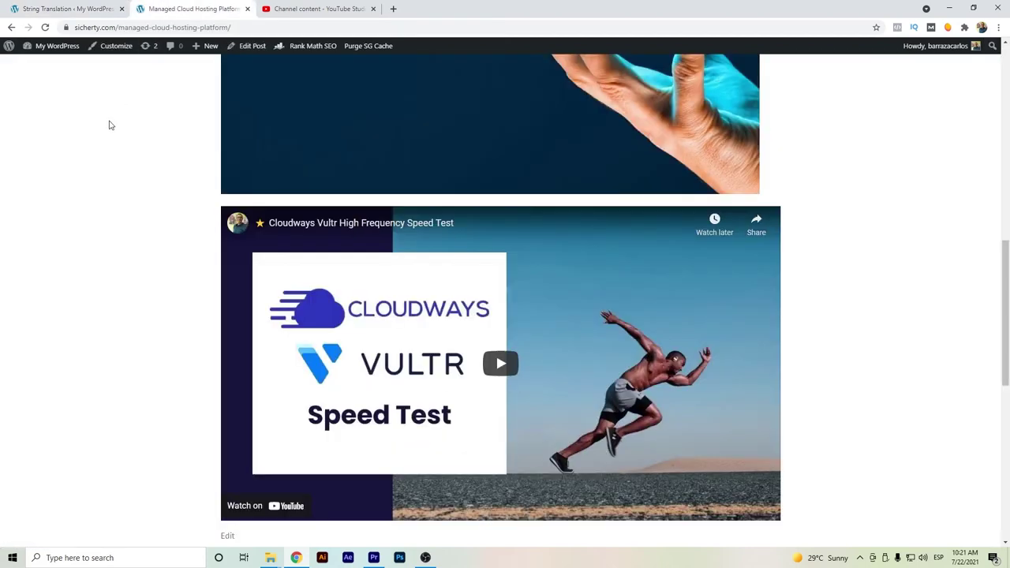
scroll(111, 125, up, 10)
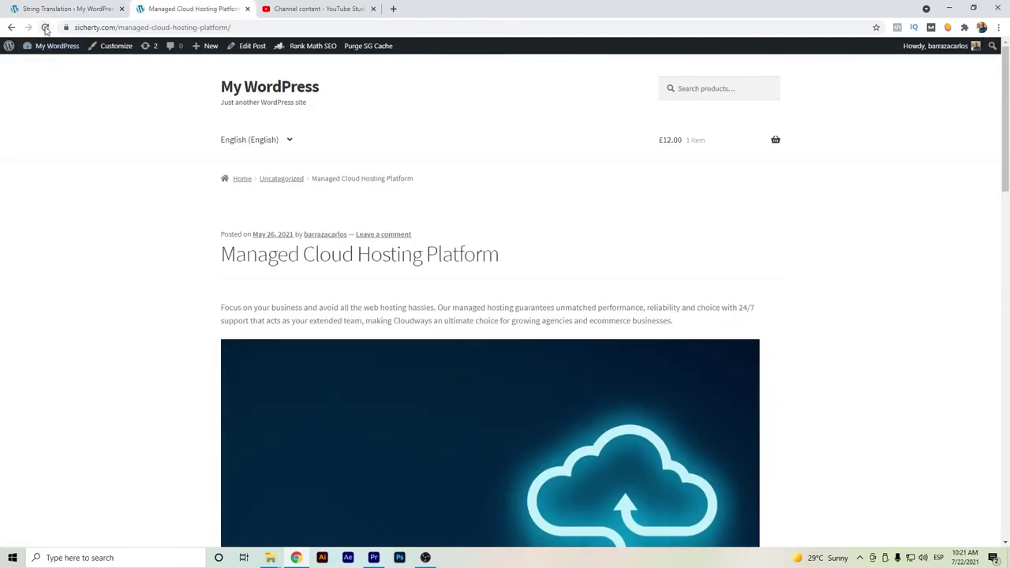
mouse_move(253, 139)
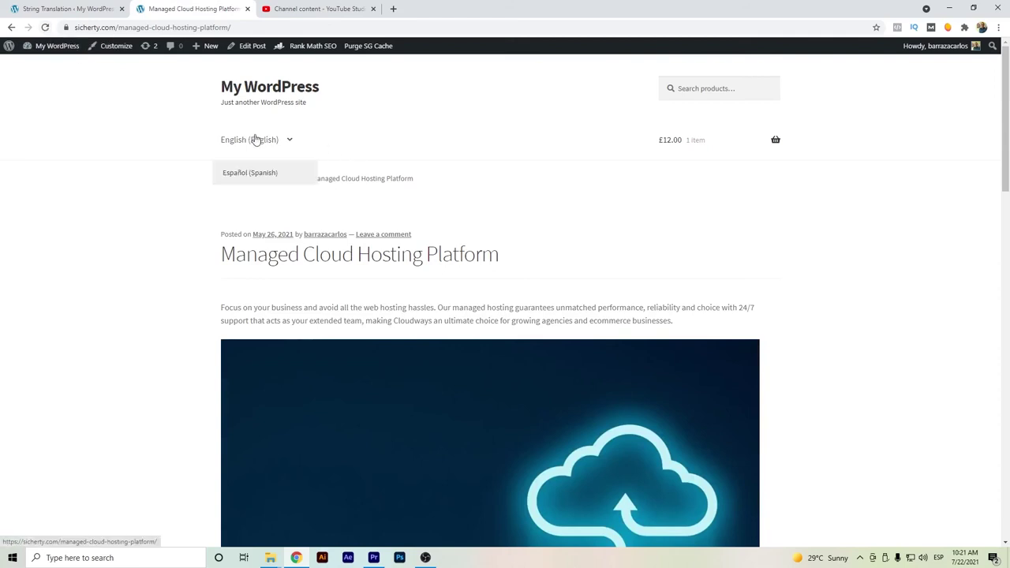
click(242, 172)
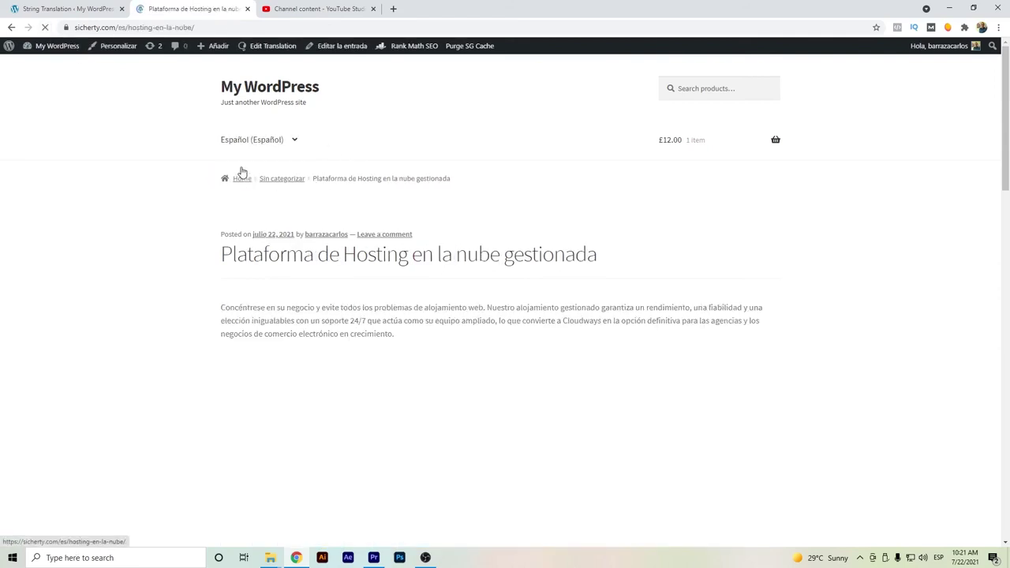
scroll(187, 208, down, 5)
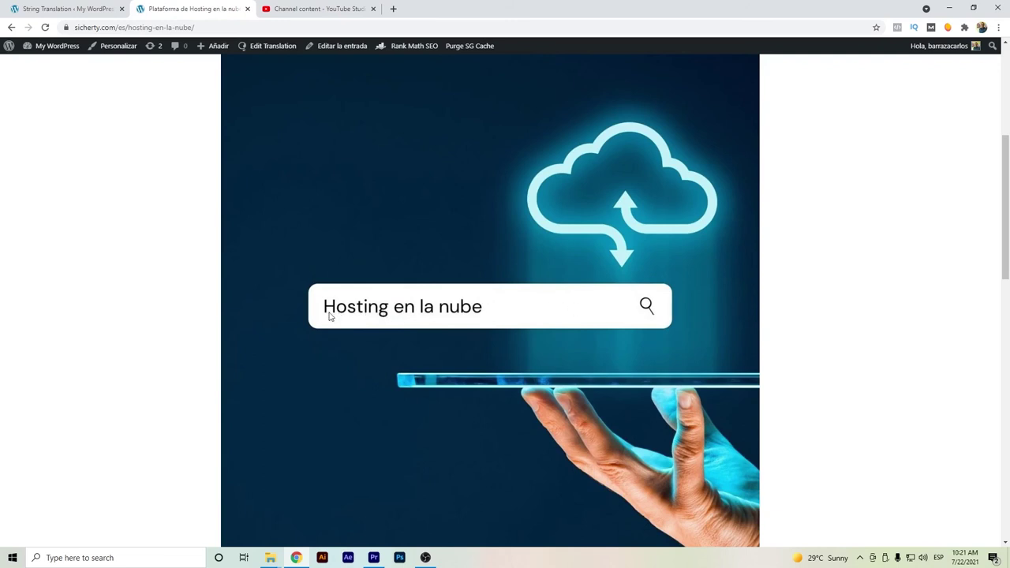
scroll(330, 315, down, 5)
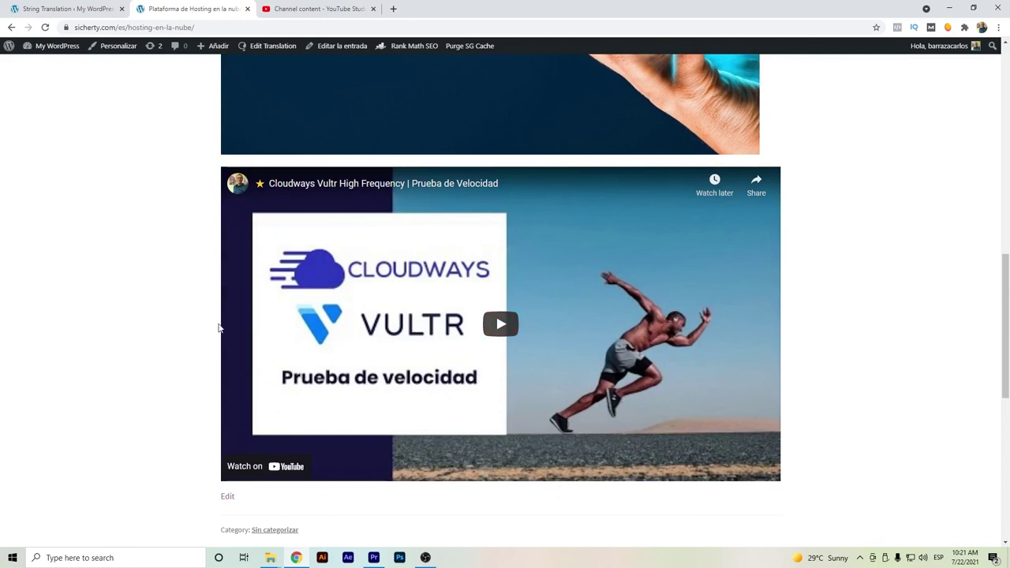
scroll(203, 334, up, 4)
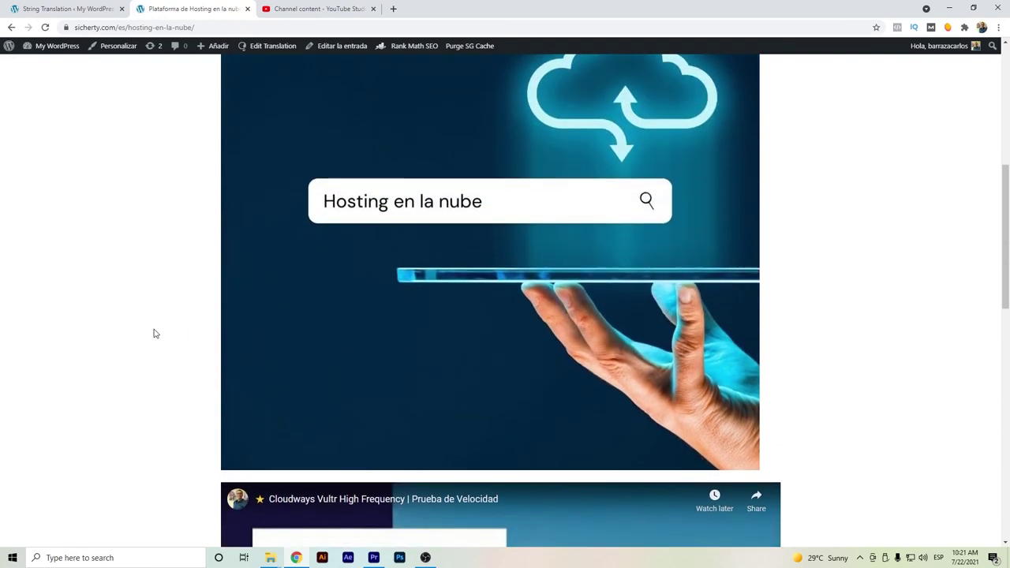
scroll(155, 334, up, 2)
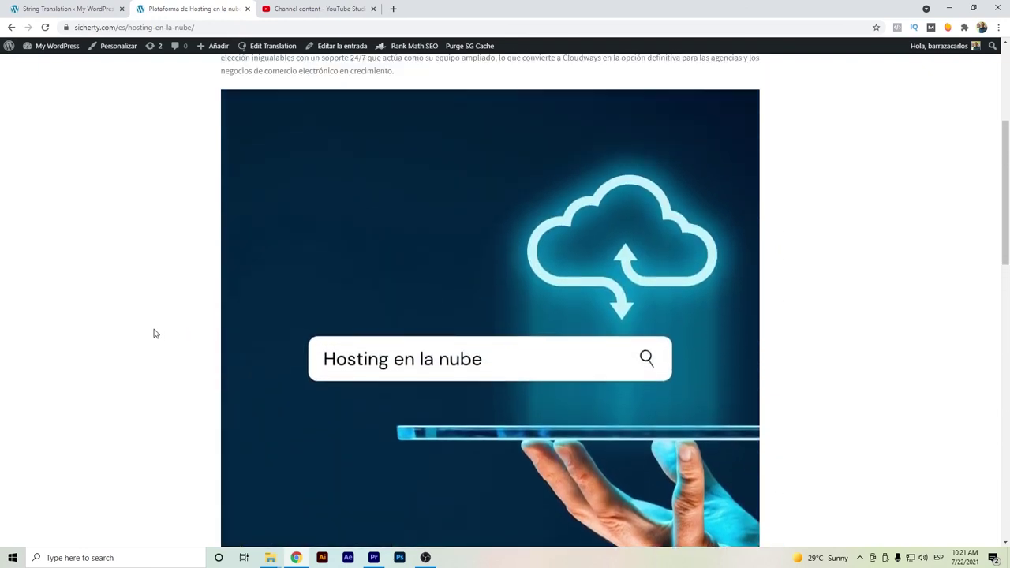